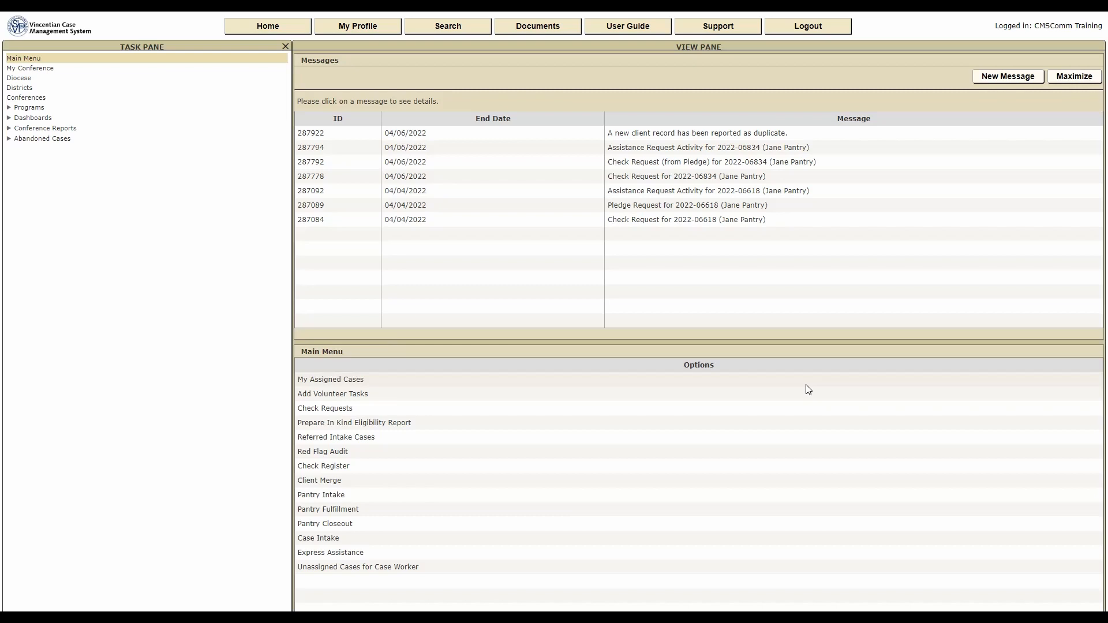
- Start a case intake with the client's last name, first name and phone number, then search for matches
left_click(339, 538)
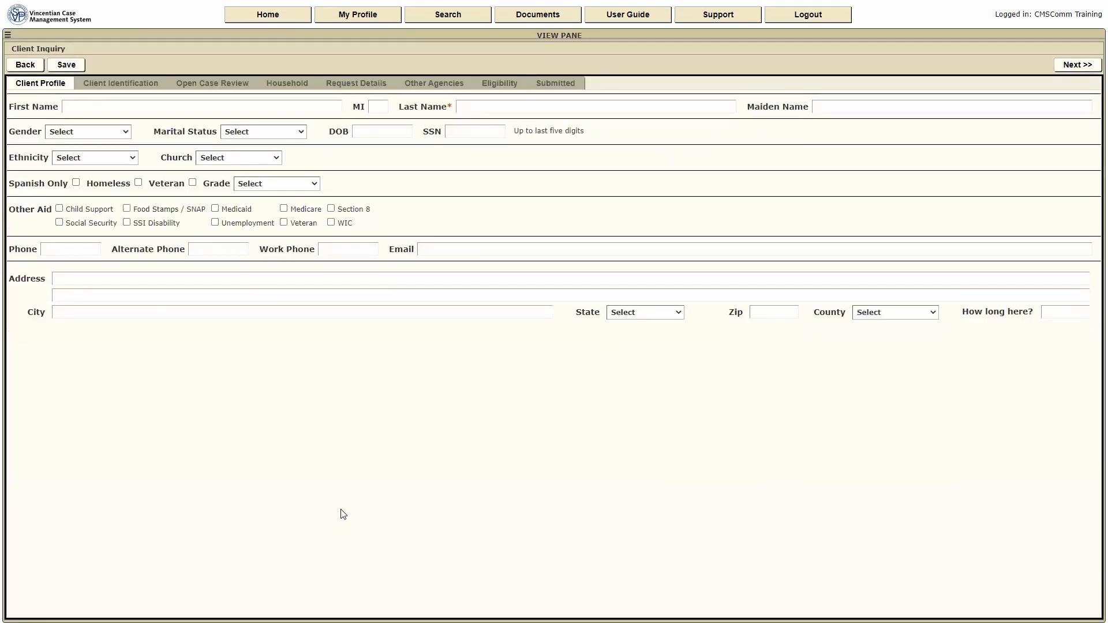
left_click(467, 105)
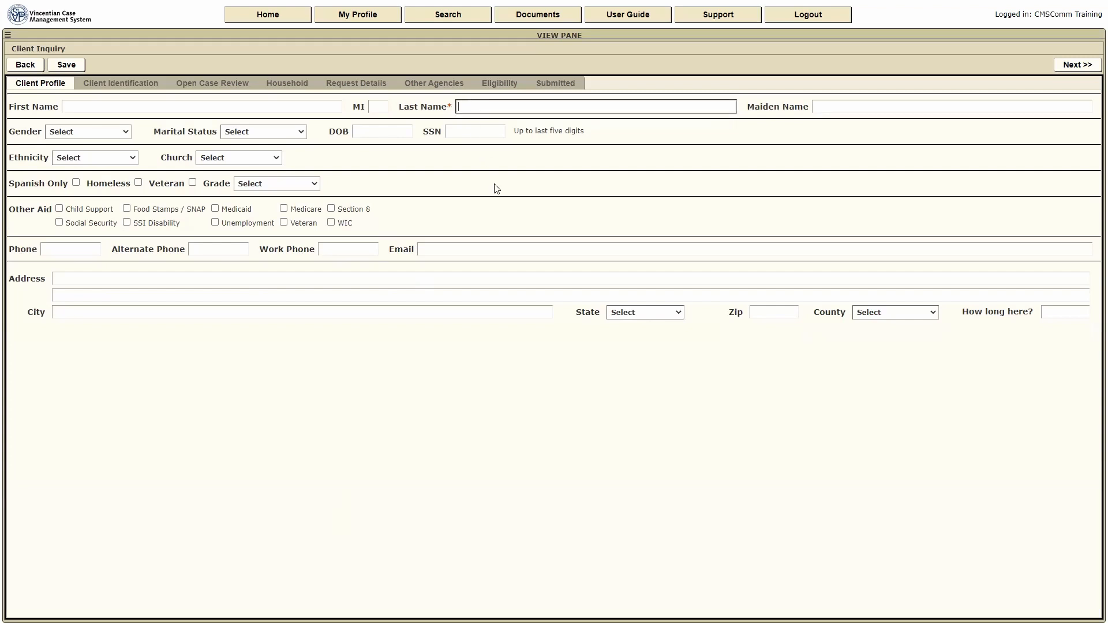
type("Pantry")
left_click(91, 108)
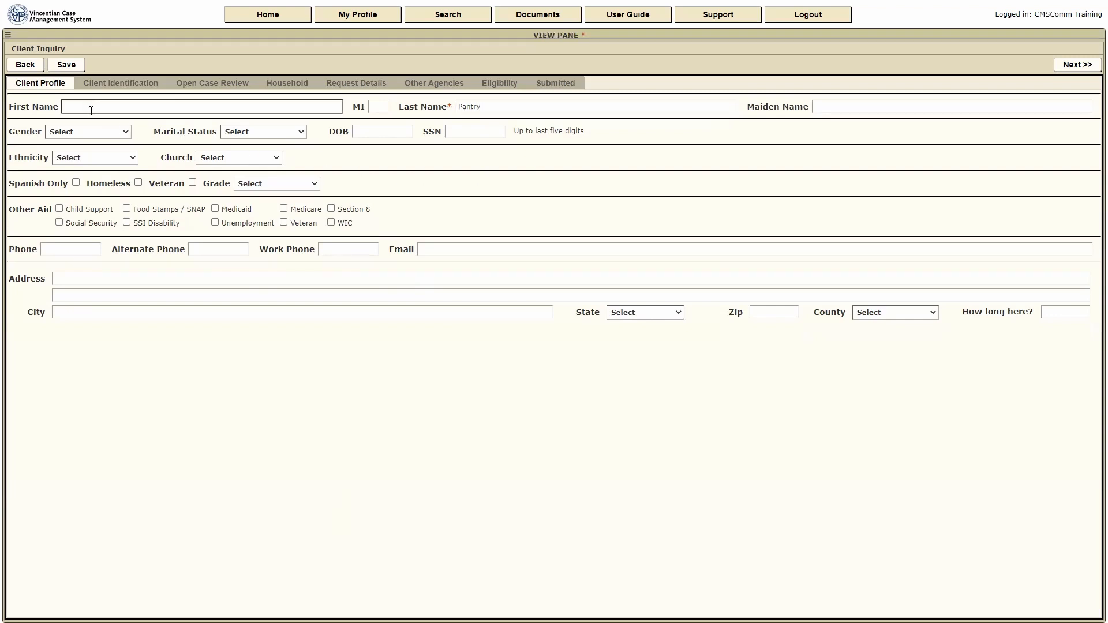
type("Jab")
type("ne")
left_click(45, 249)
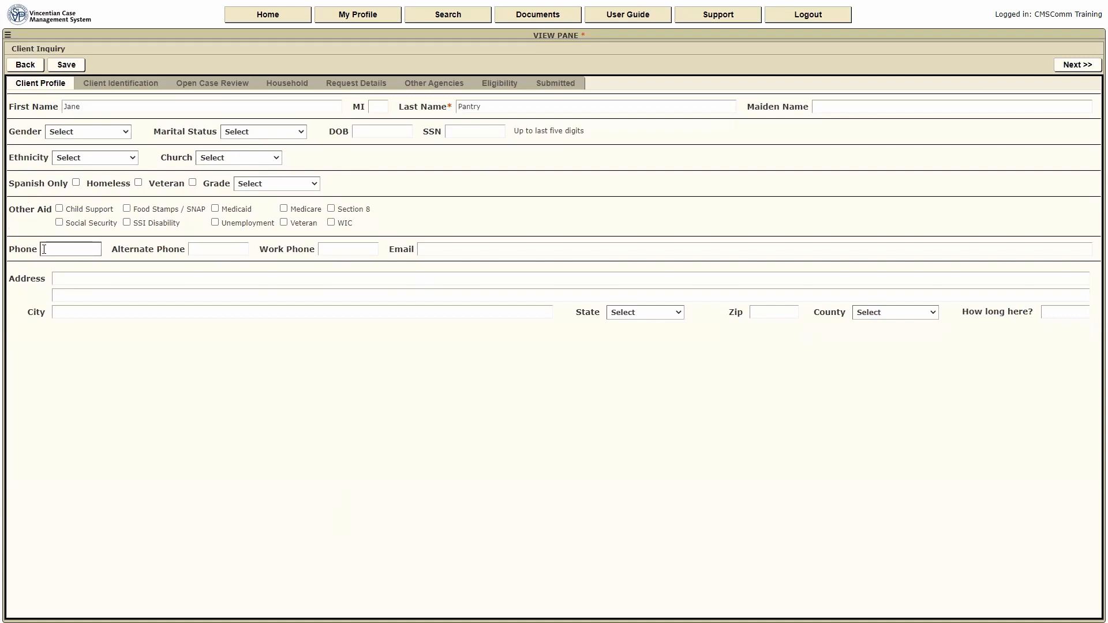
left_click(1077, 65)
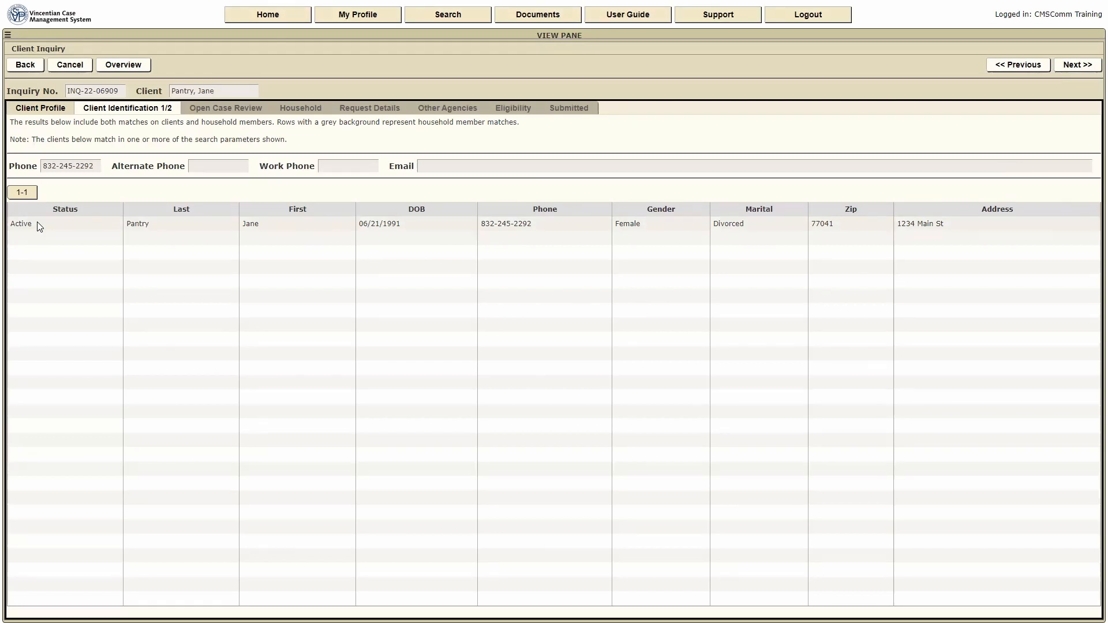
- Review the matching client's record and pick it as the existing client
left_click(544, 227)
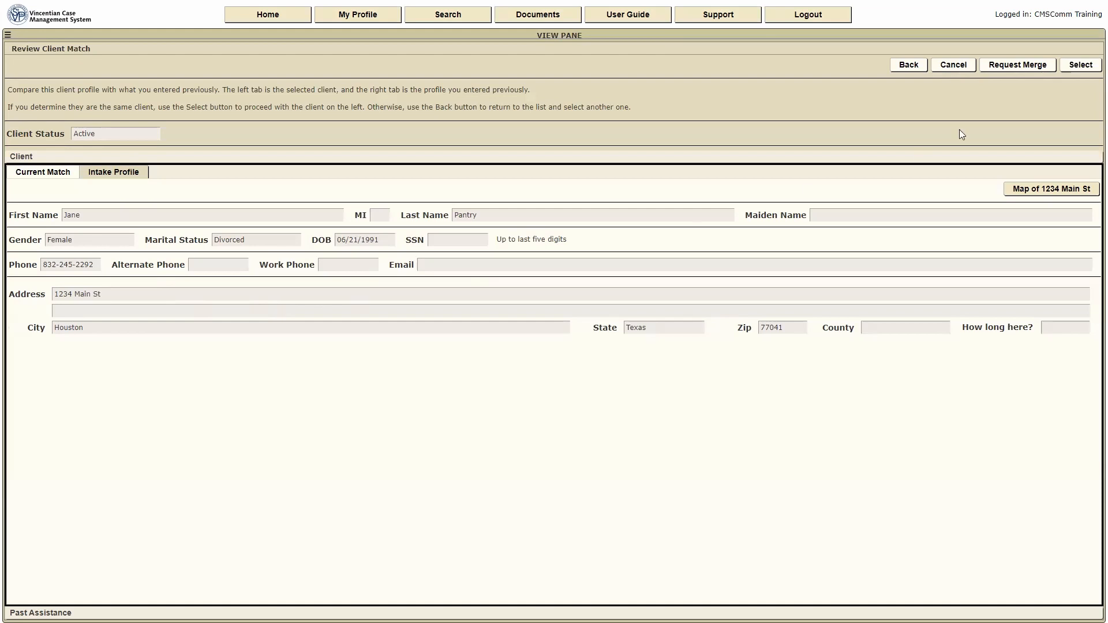
left_click(1080, 70)
- Confirm the existing client and advance past Open Case Review and Household to Request Details
left_click(1087, 69)
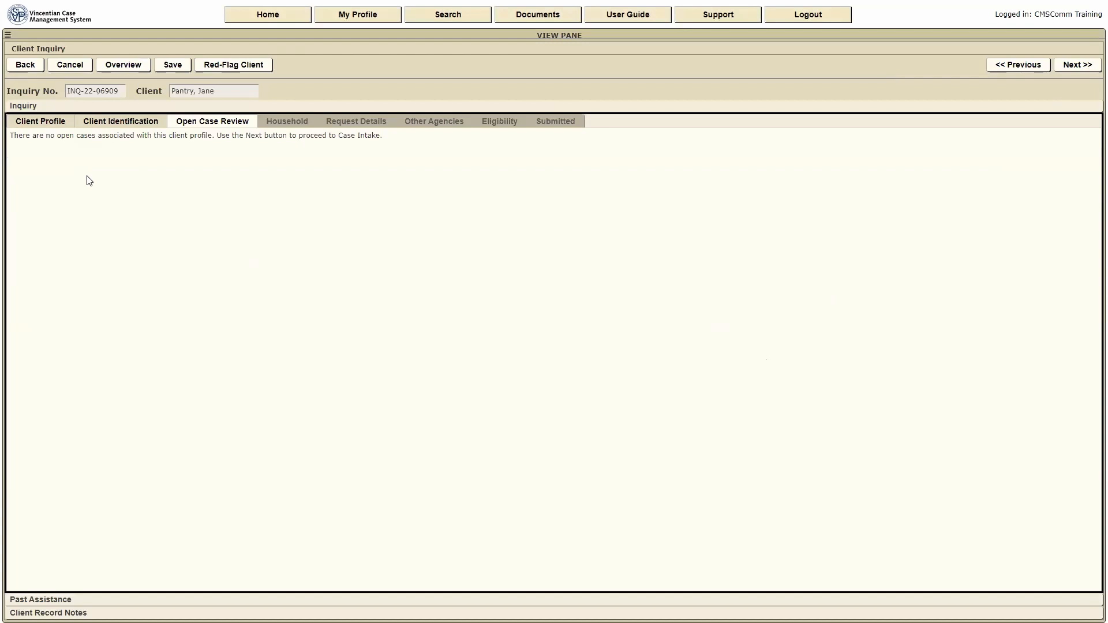
left_click(1079, 65)
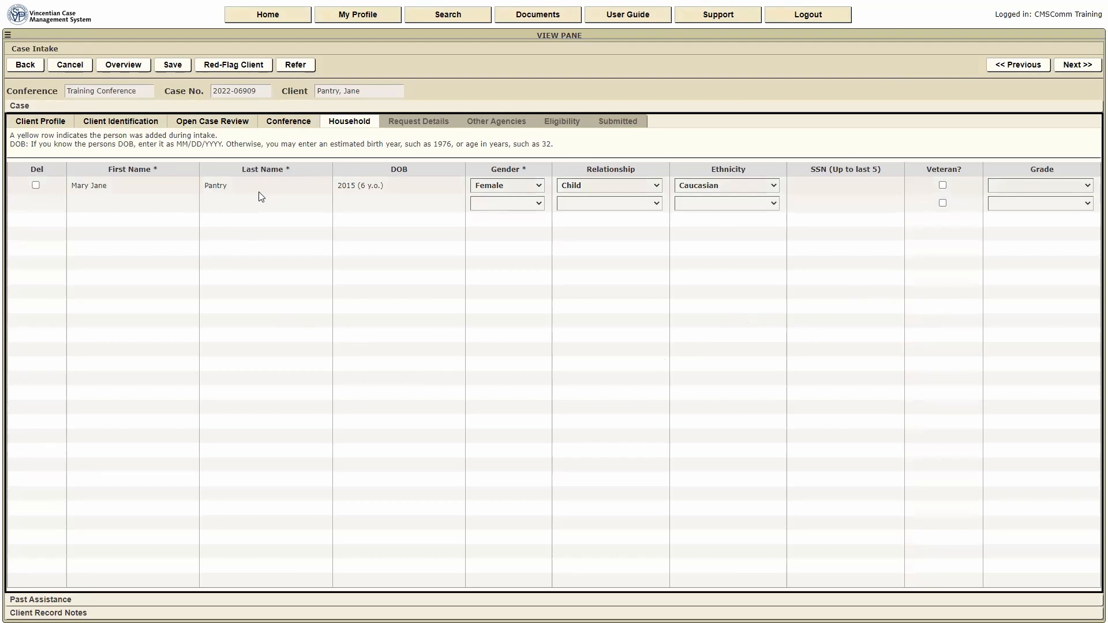
left_click(1088, 65)
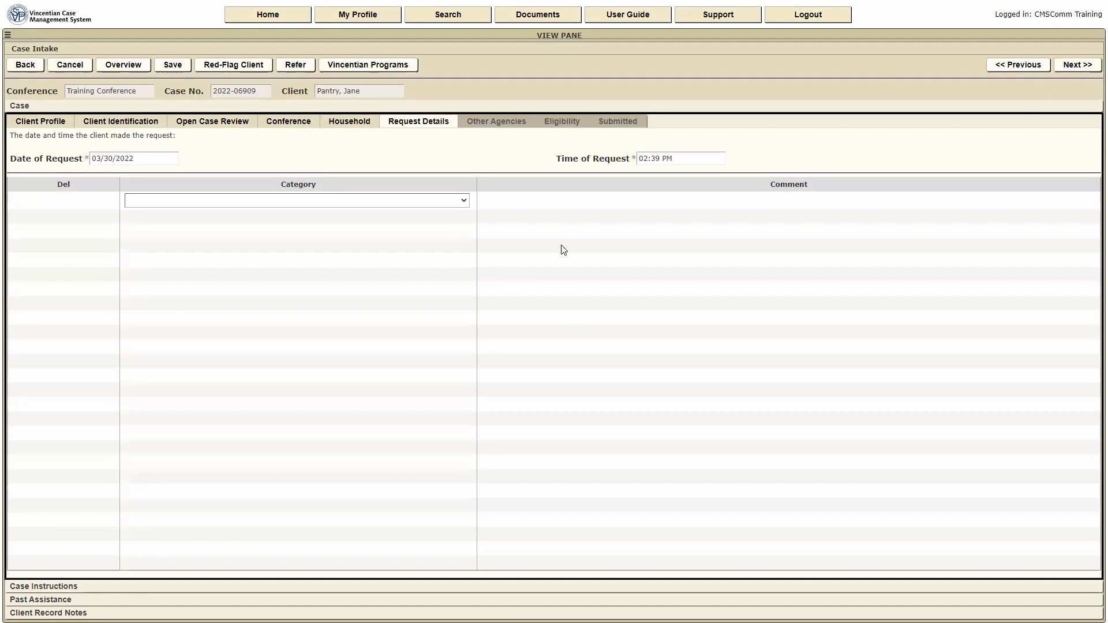
- Add a Utilities request commented 'Needs $300 to pay her electric bill' and continue to Other Agencies
left_click(153, 158)
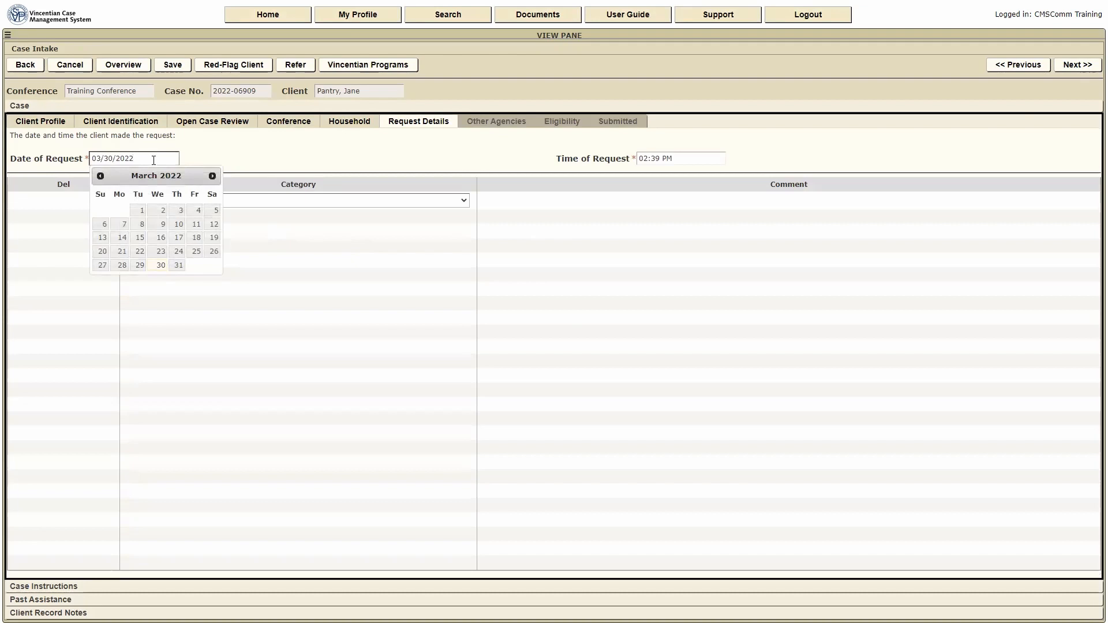
left_click(465, 202)
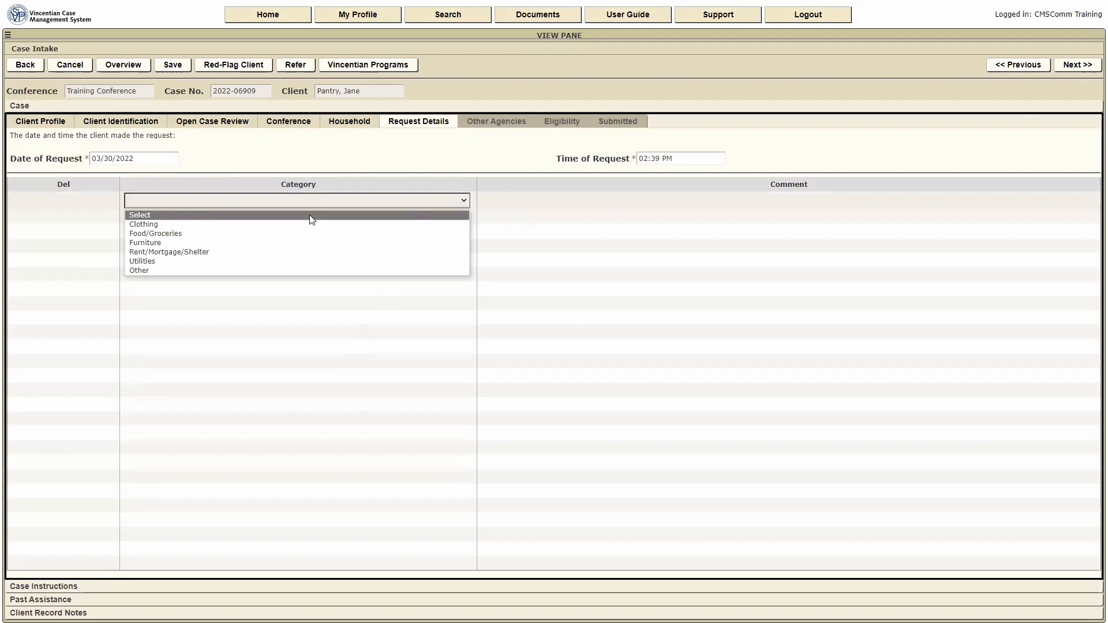
left_click(166, 262)
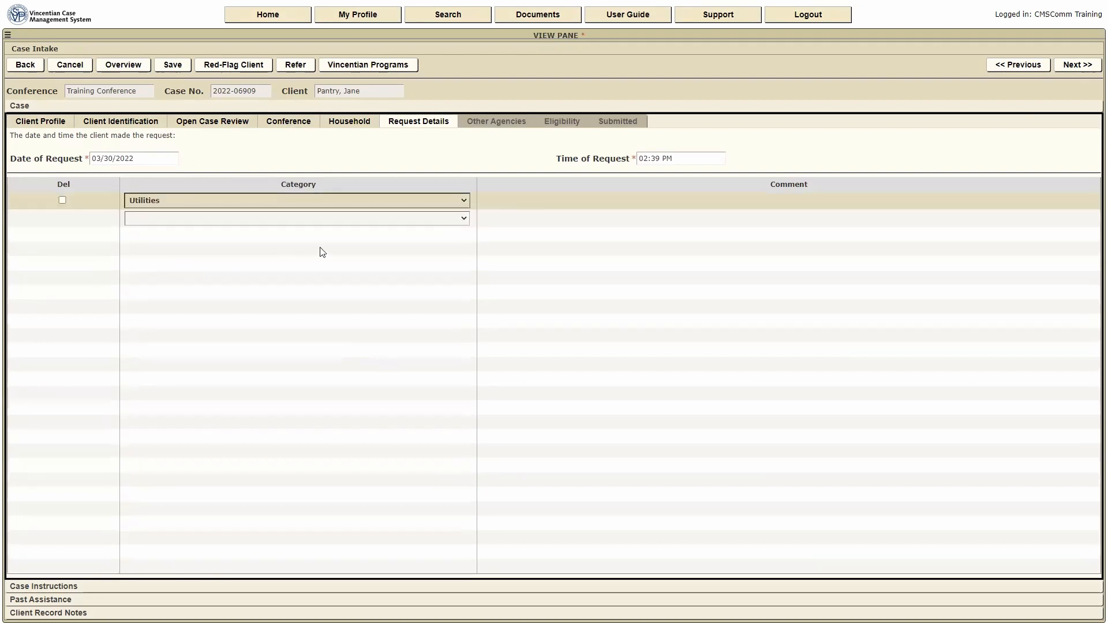
left_click(506, 199)
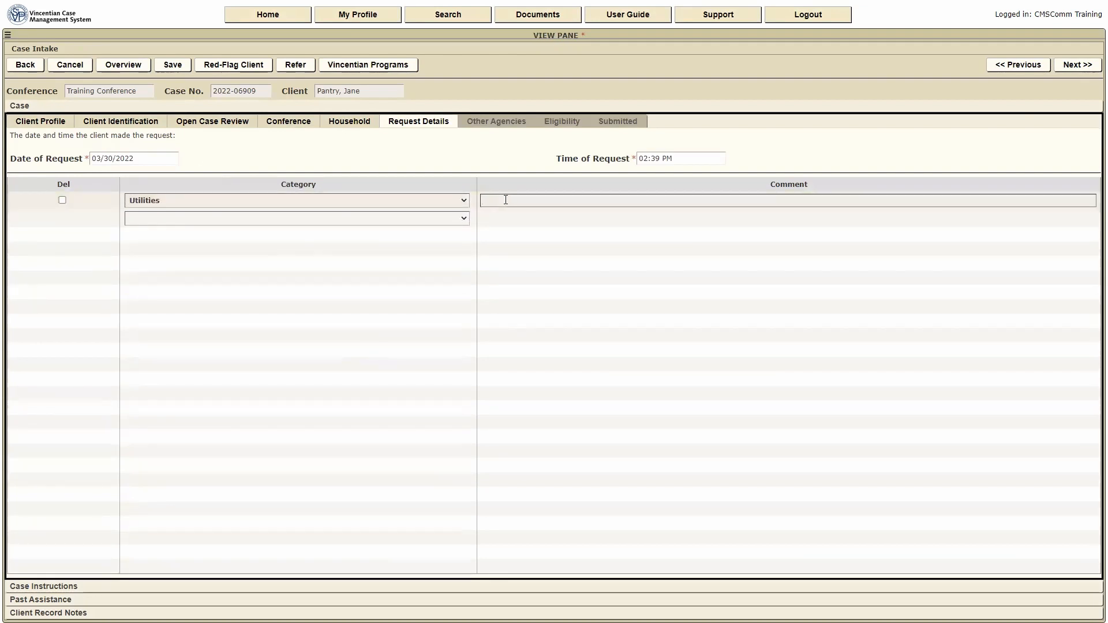
type("Needs $300 to pay her electric bill")
left_click(1083, 68)
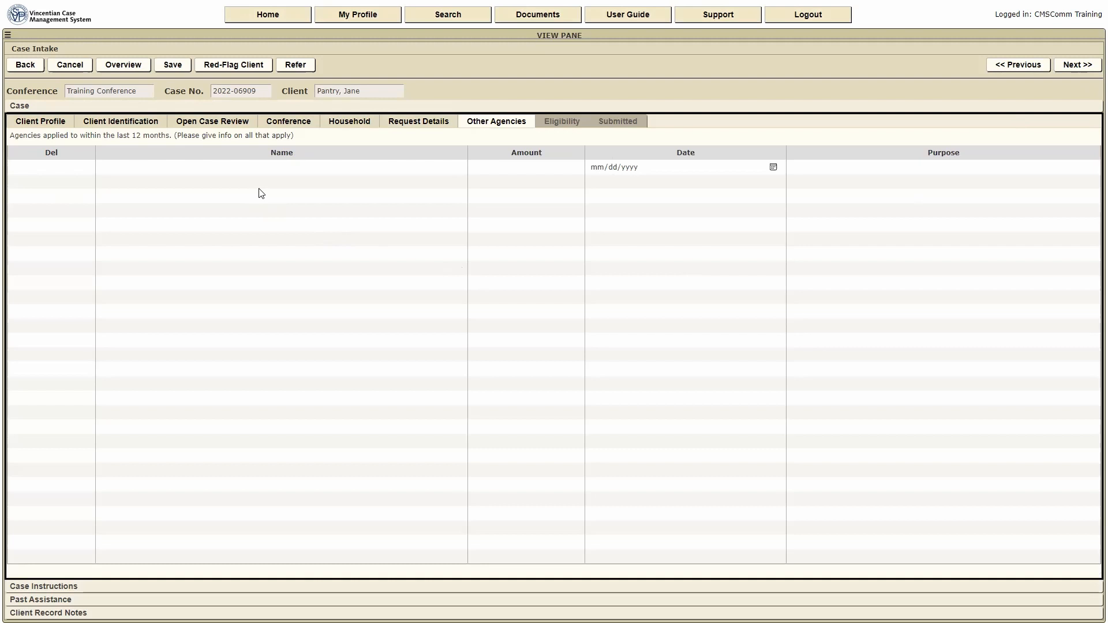
- Advance to Eligibility and expand Past Assistance to see the client's four prior cases
left_click(1090, 65)
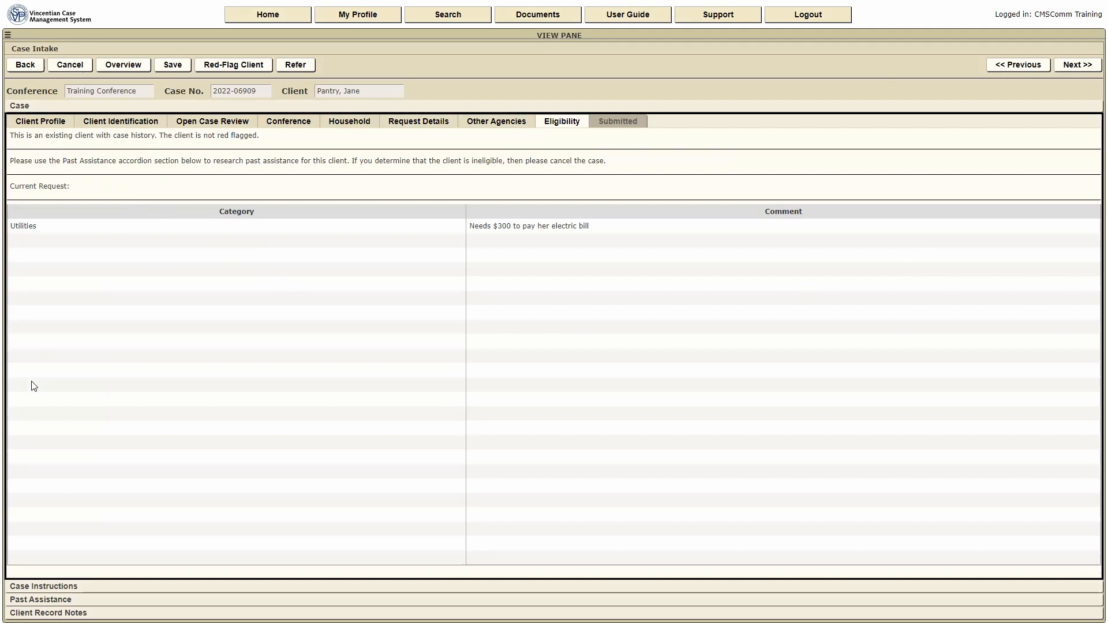
left_click(42, 600)
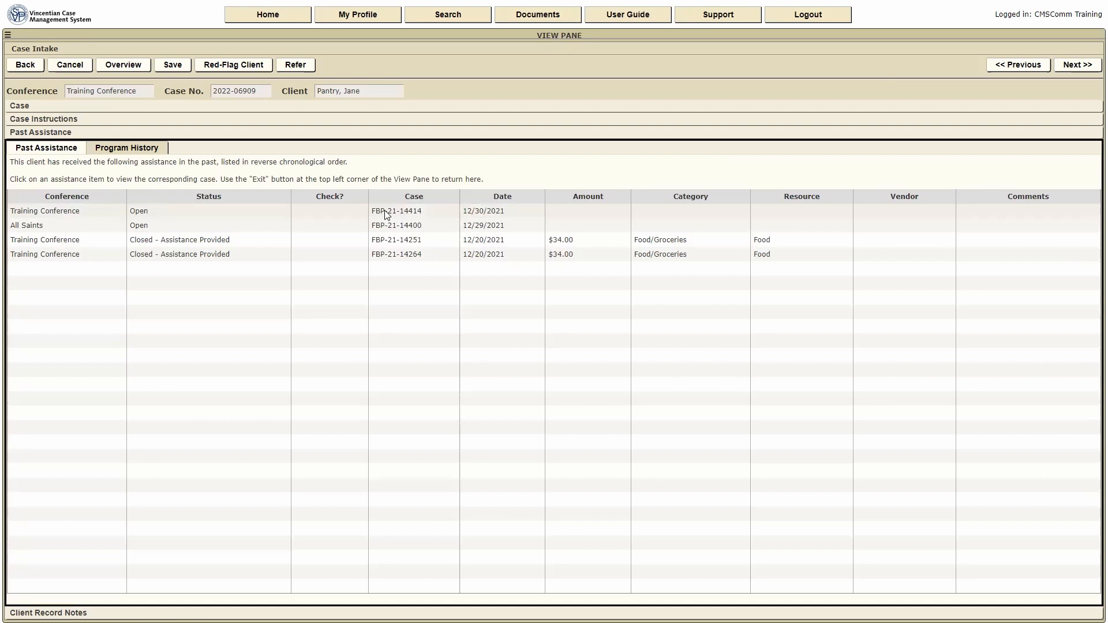
- Look at the empty Case Instructions, then return to the Utilities request's eligibility details
left_click(46, 104)
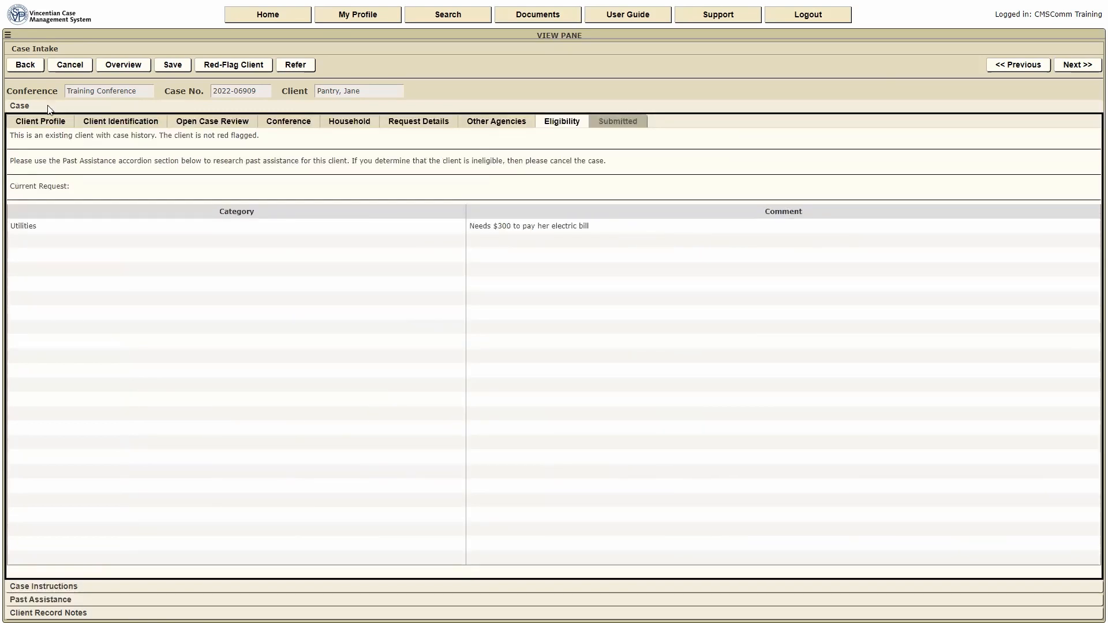
left_click(46, 589)
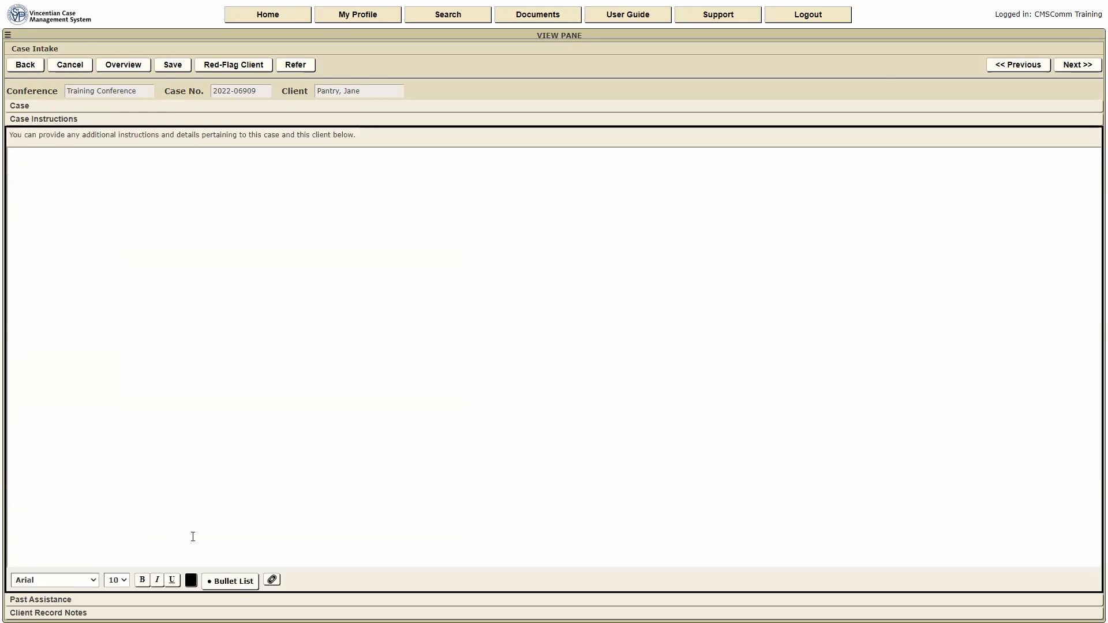
left_click(23, 163)
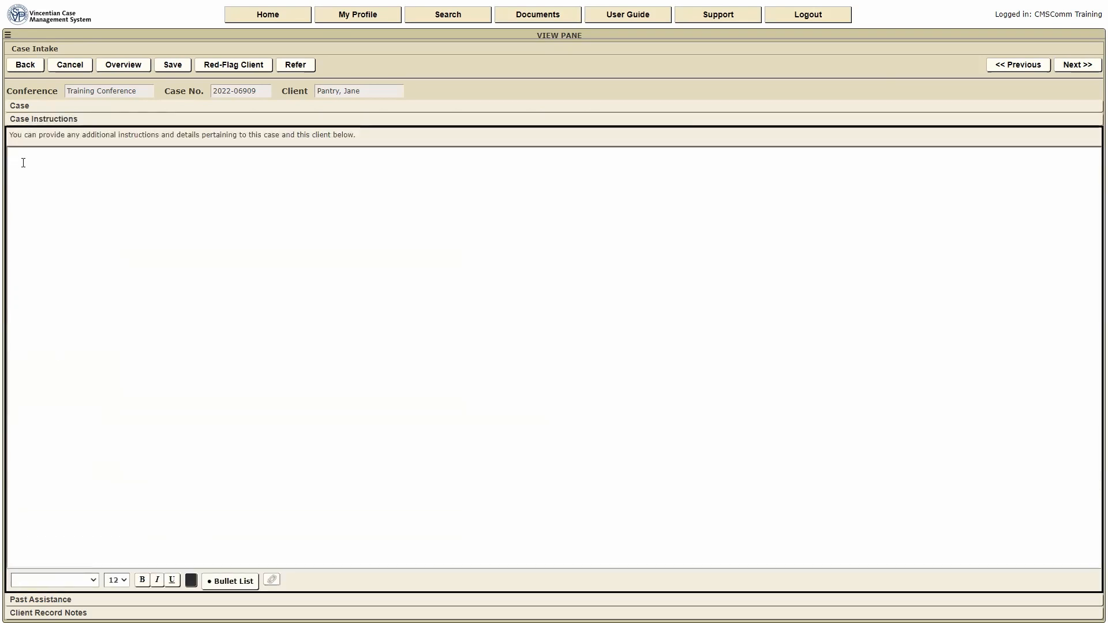
left_click(14, 107)
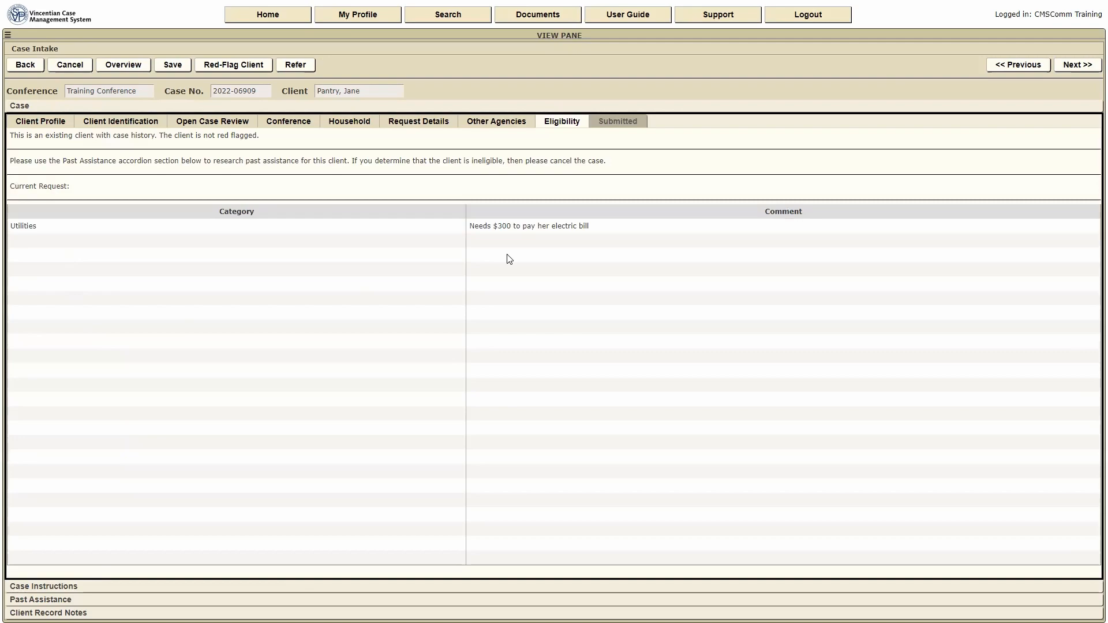
- Submit the intake and assign the case to case worker 'Training, CMSComm'
left_click(1076, 65)
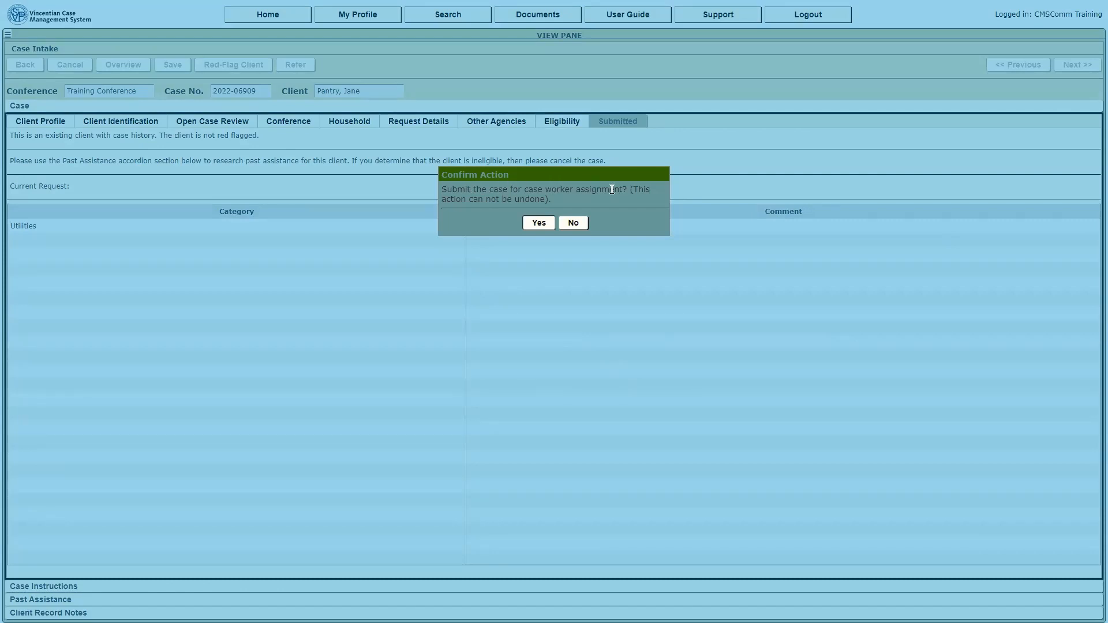
left_click(535, 225)
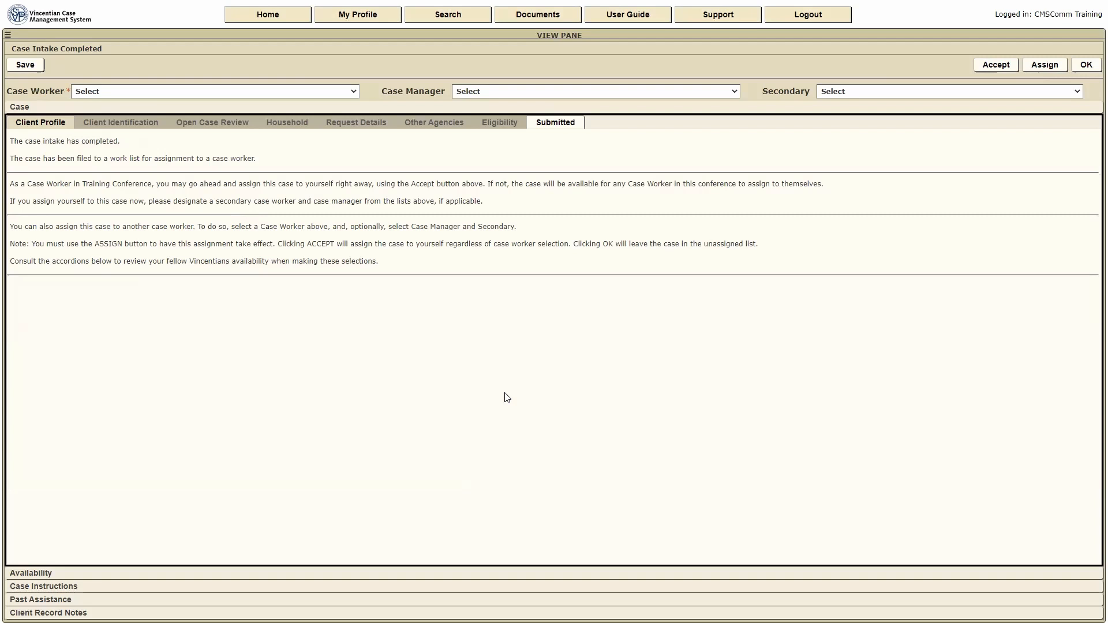
left_click(354, 93)
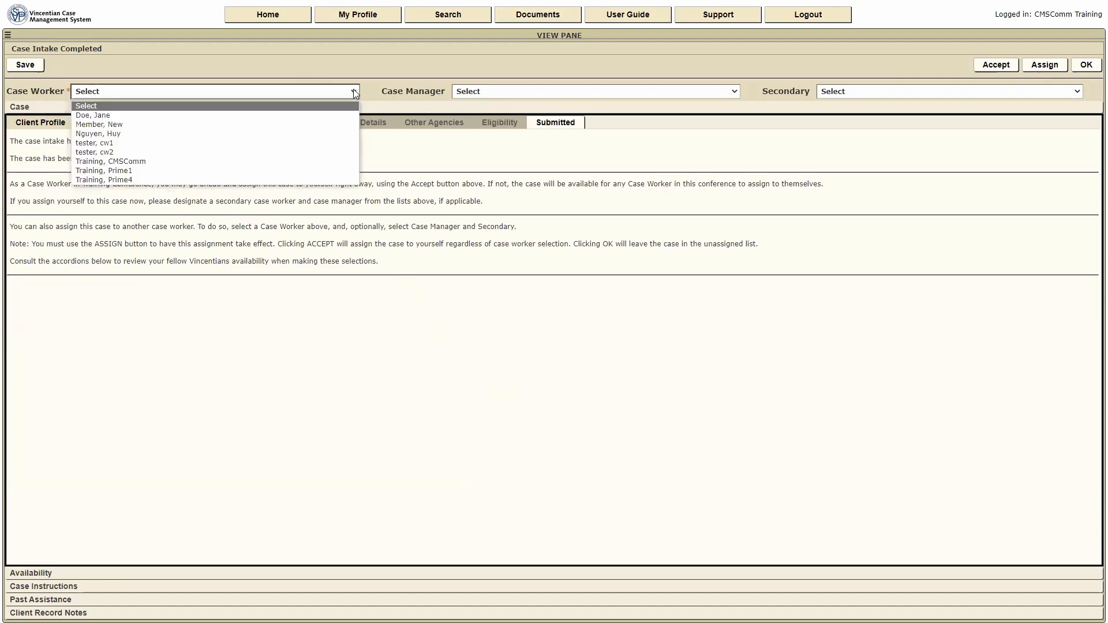
left_click(149, 163)
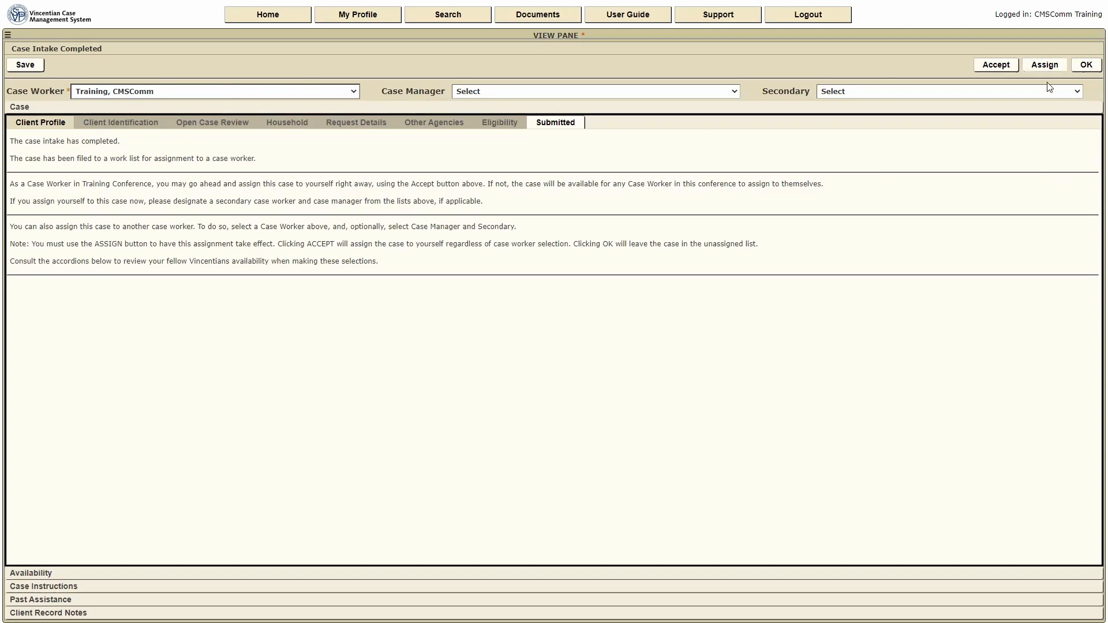
left_click(1044, 66)
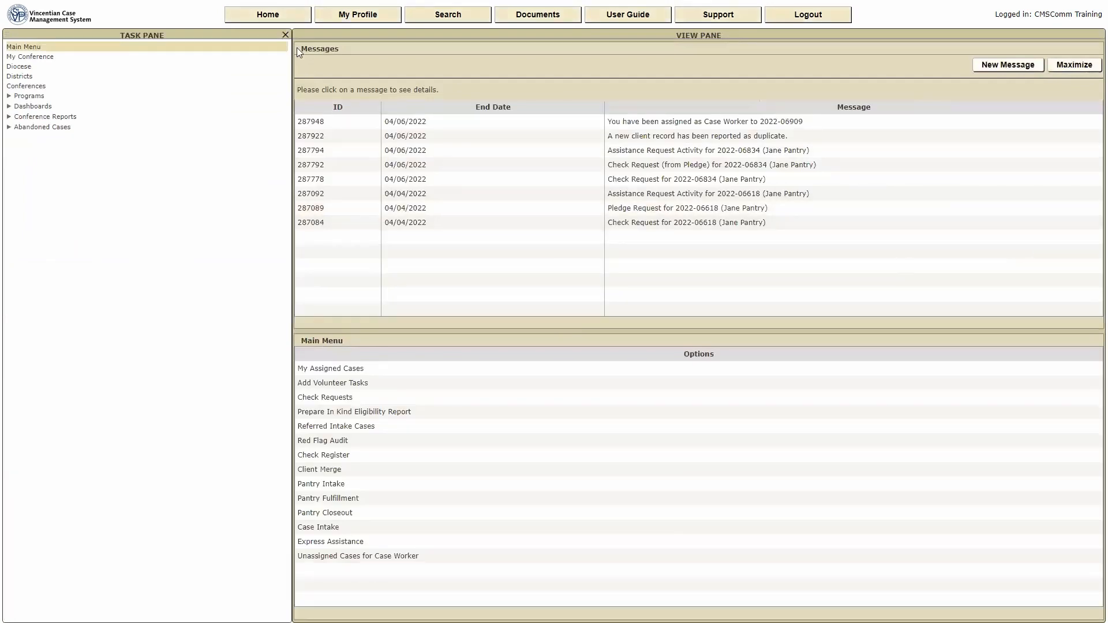
- Open the client's case from the My Assigned Cases list
left_click(315, 369)
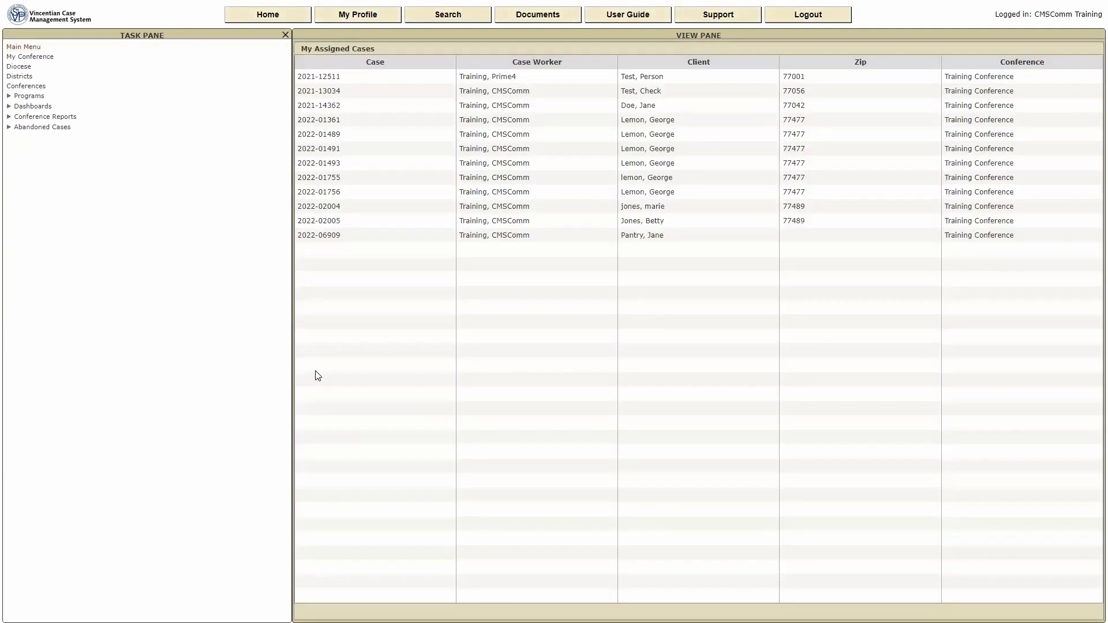
left_click(637, 236)
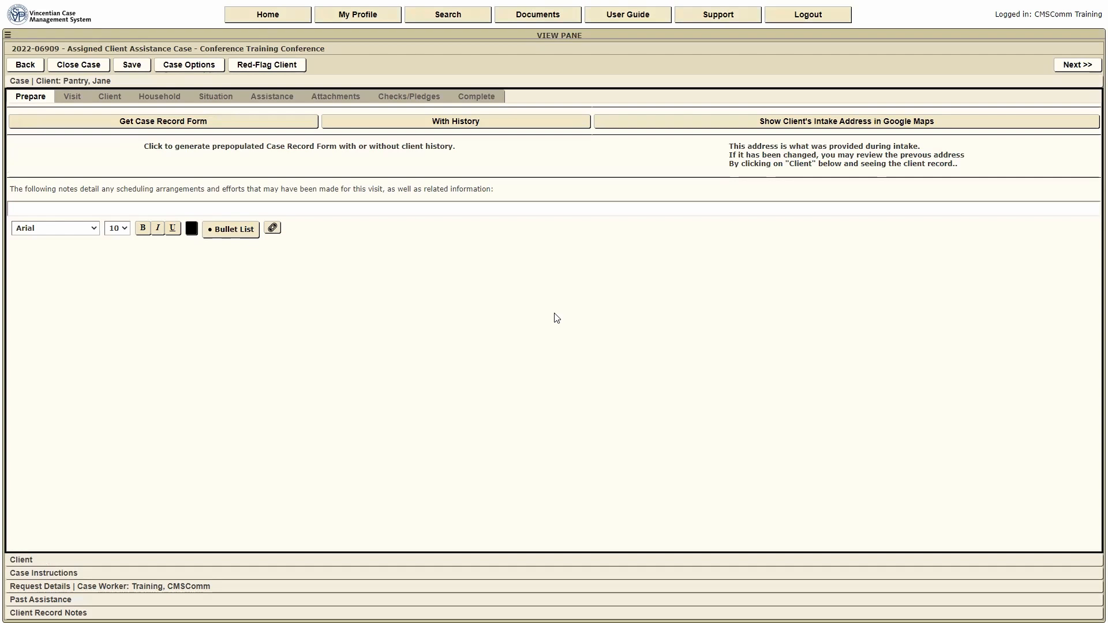
- Log a Telephone visit dated 03/30/2022 taking 30 minutes and 0 miles
left_click(1078, 64)
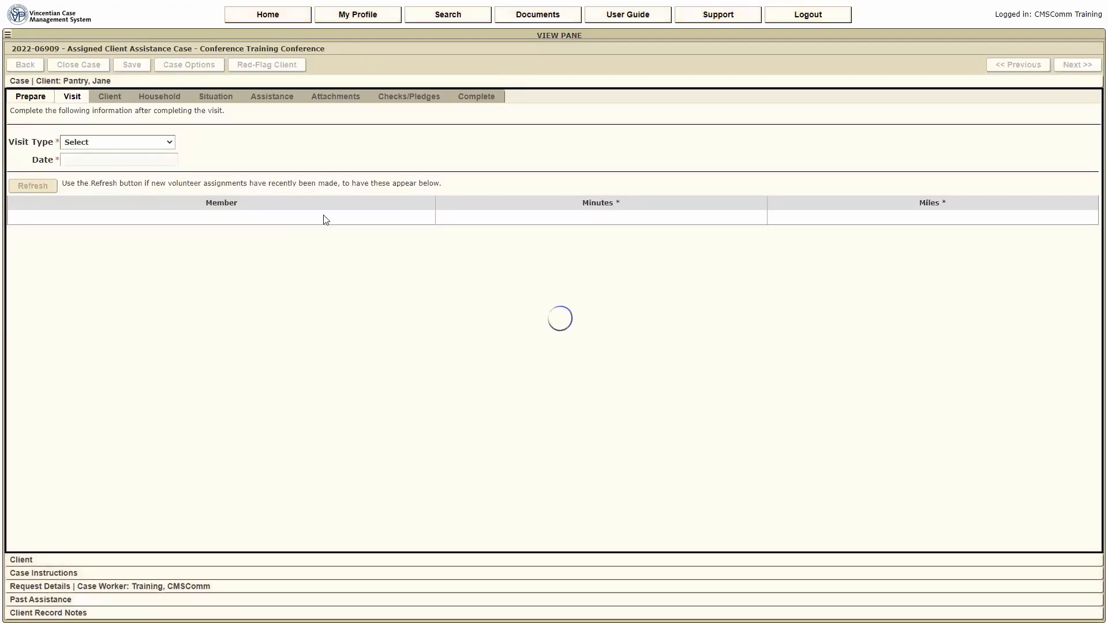
left_click(172, 143)
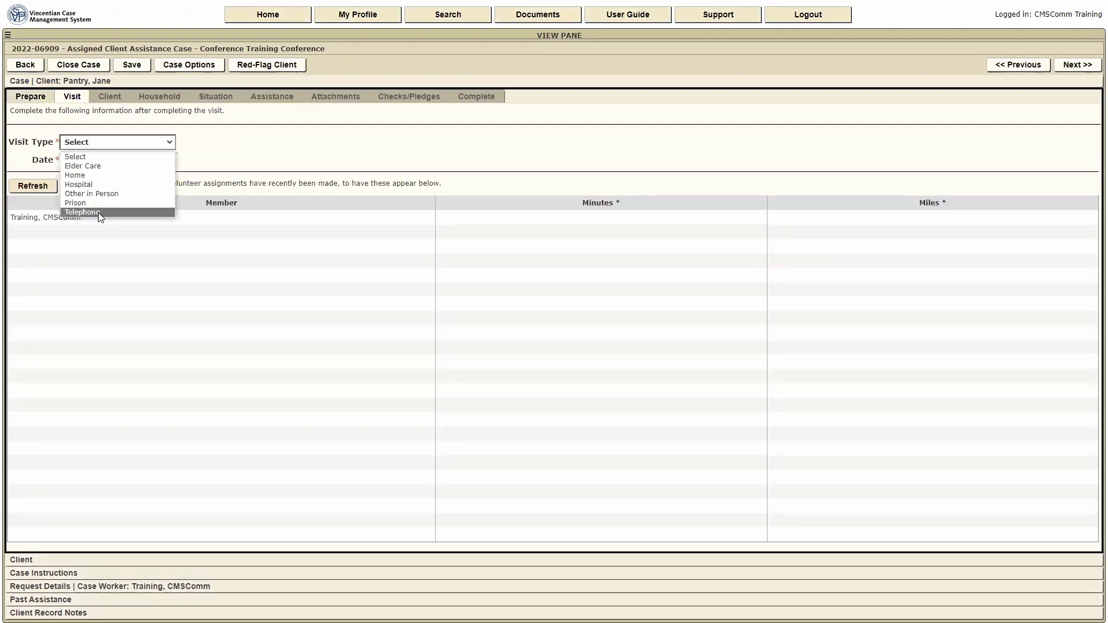
left_click(99, 212)
left_click(117, 159)
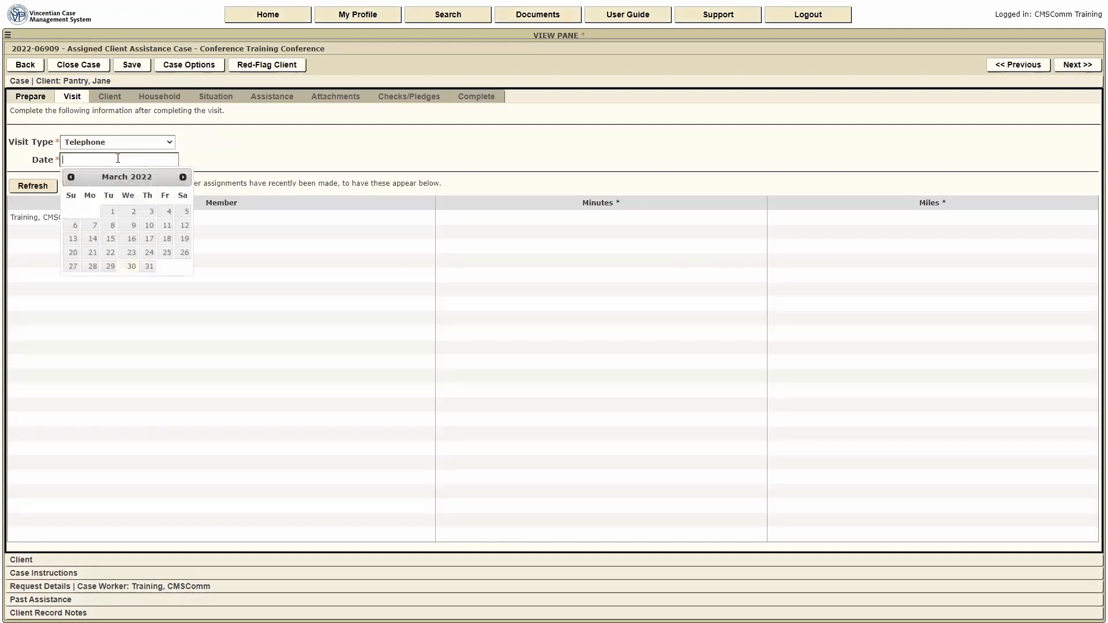
left_click(131, 266)
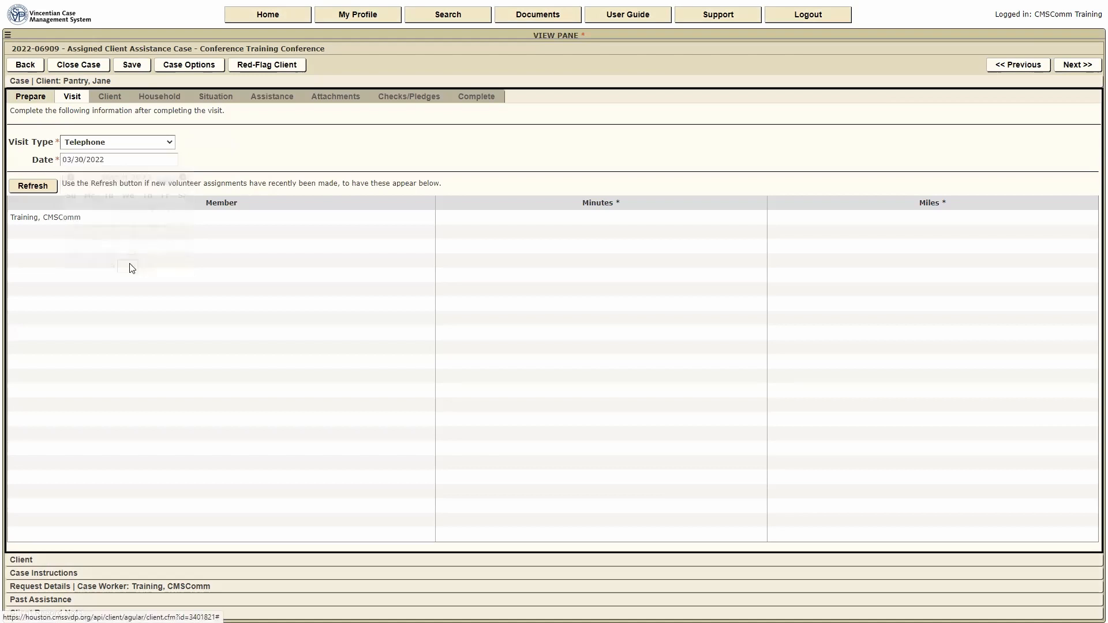
left_click(663, 216)
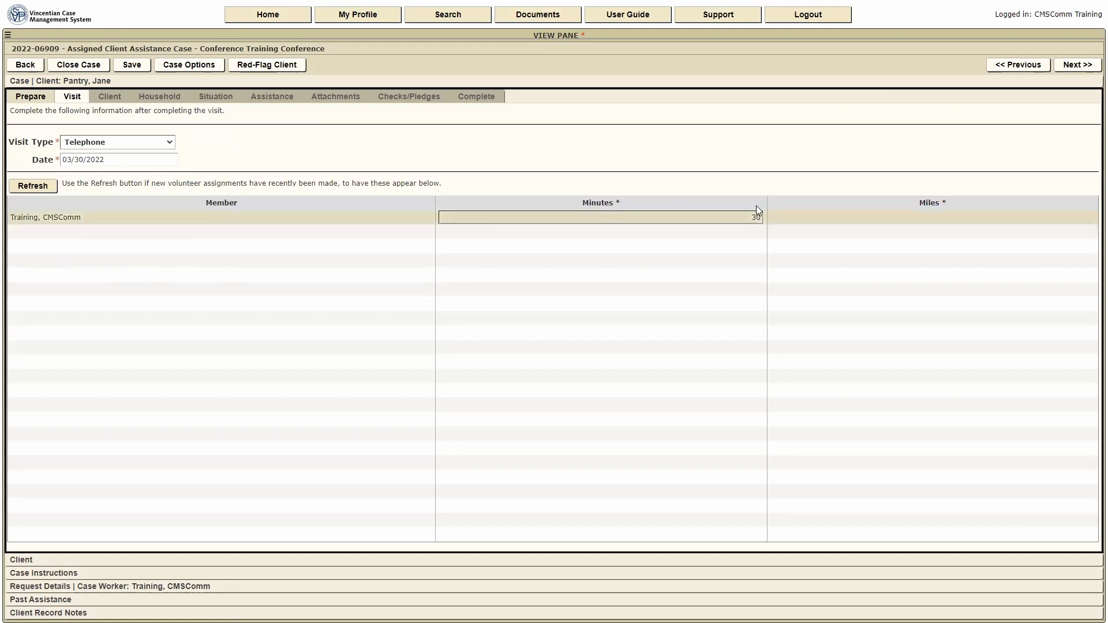
left_click(789, 218)
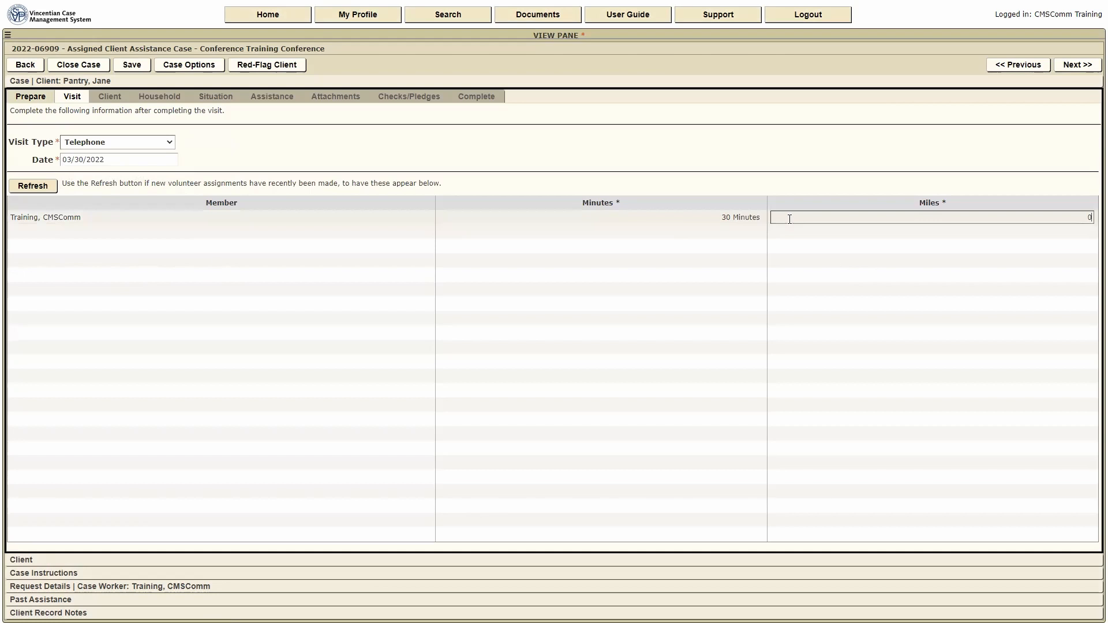
left_click(1077, 50)
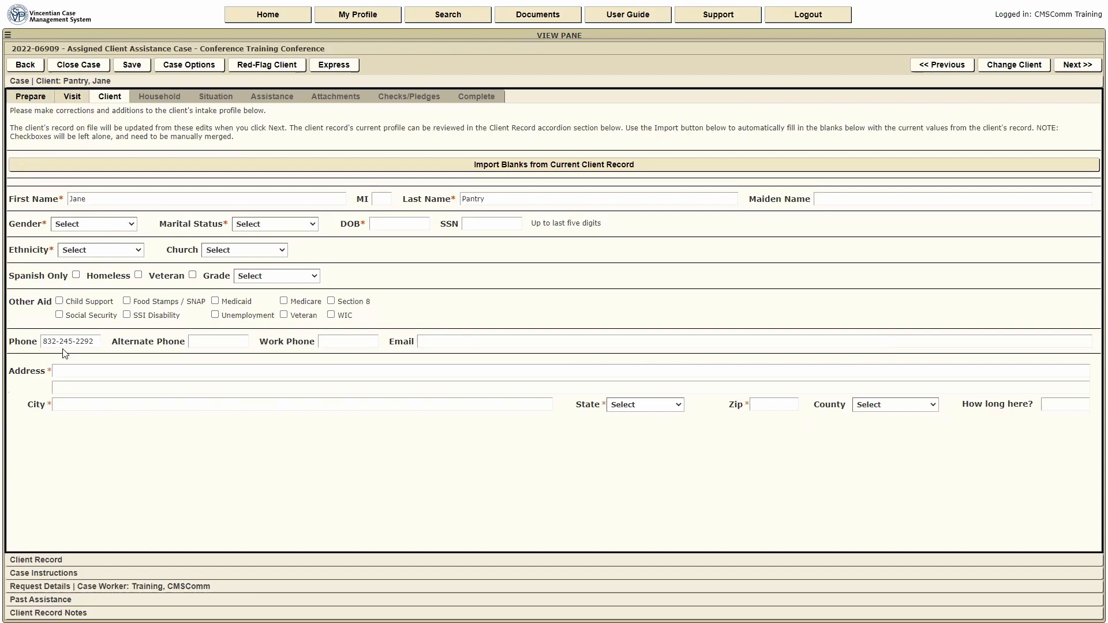
- Import blank profile fields from the stored record and set marital status to Married
left_click(519, 166)
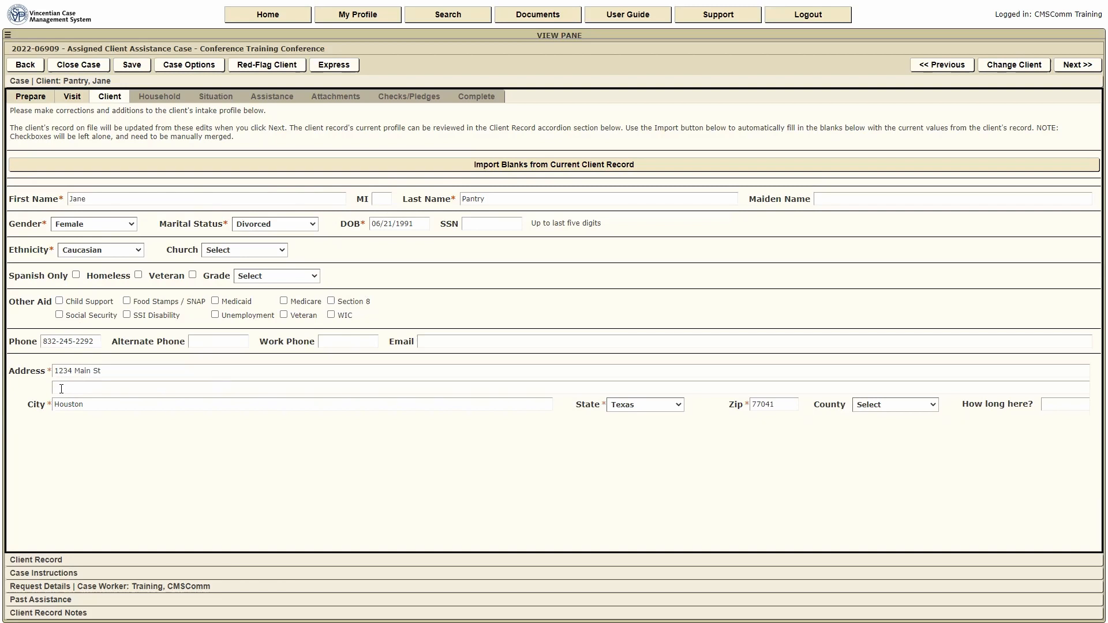
left_click(313, 227)
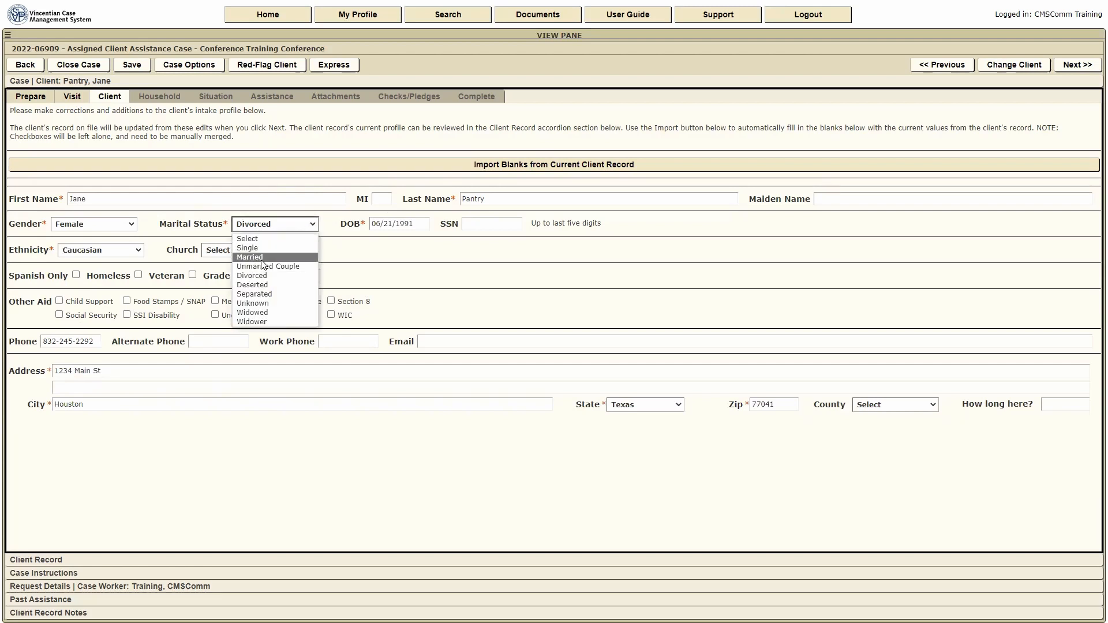
left_click(262, 259)
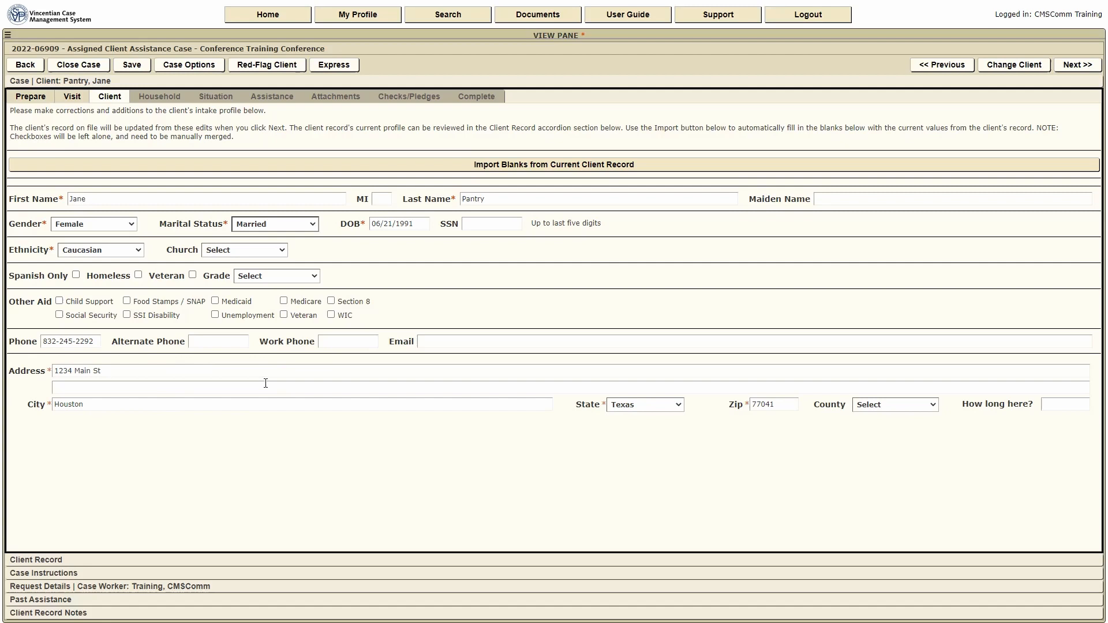
left_click(1078, 65)
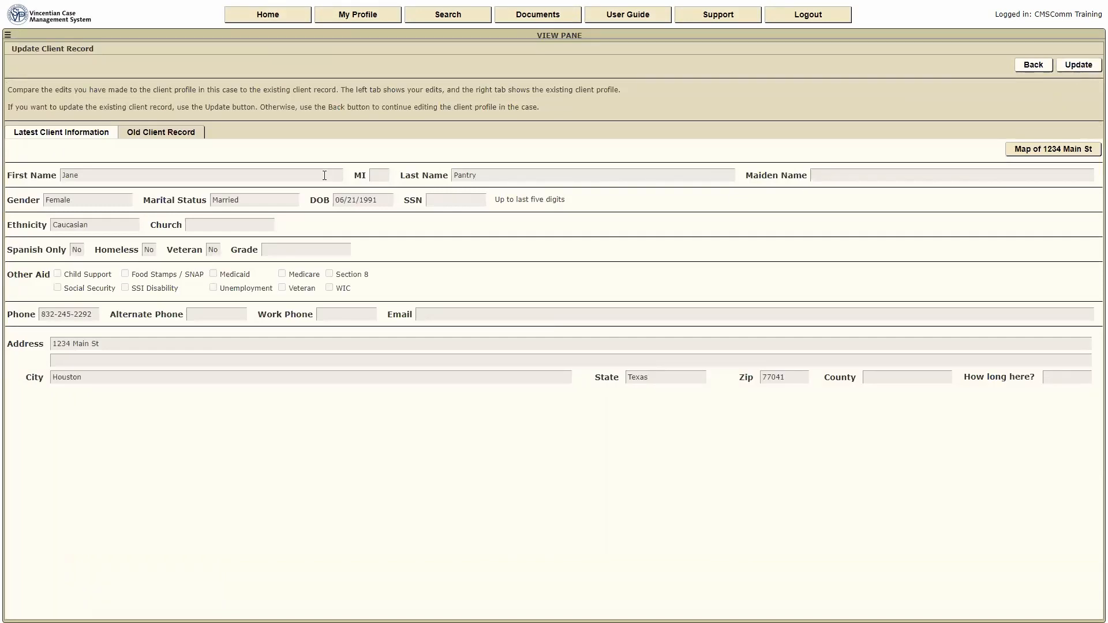
- Compare the old and edited client records, then overwrite the stored record with the updated profile
left_click(169, 133)
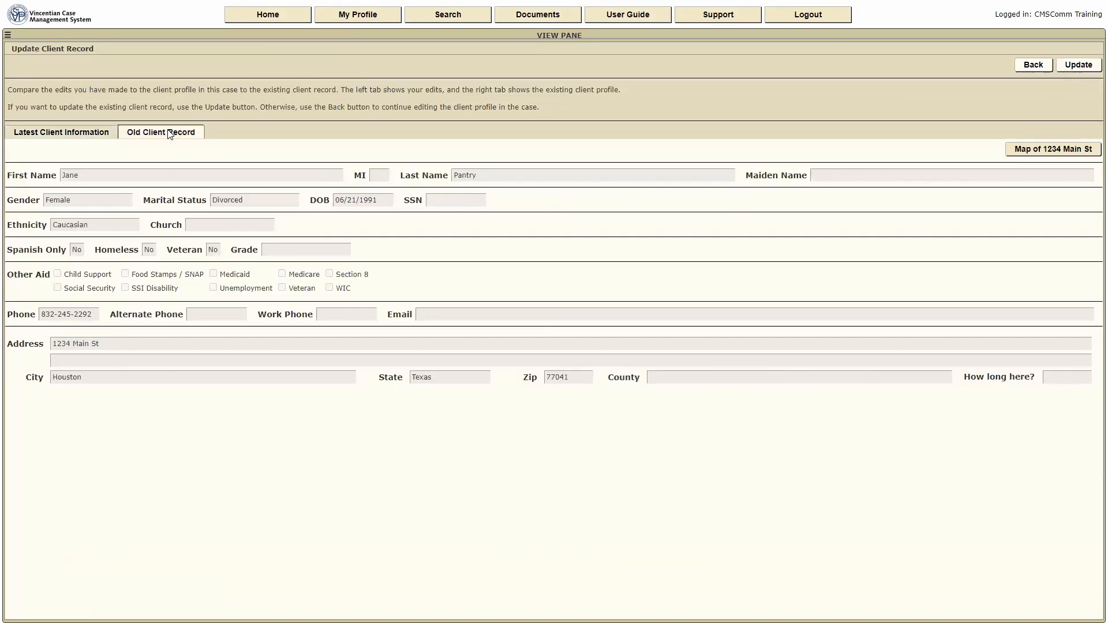
left_click(84, 137)
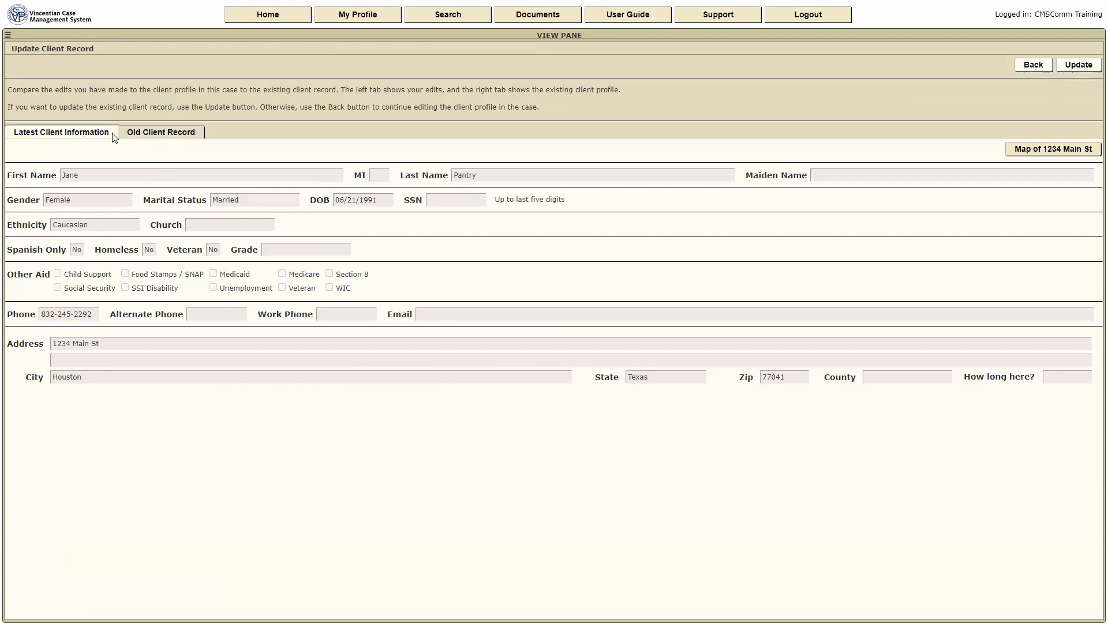
left_click(151, 136)
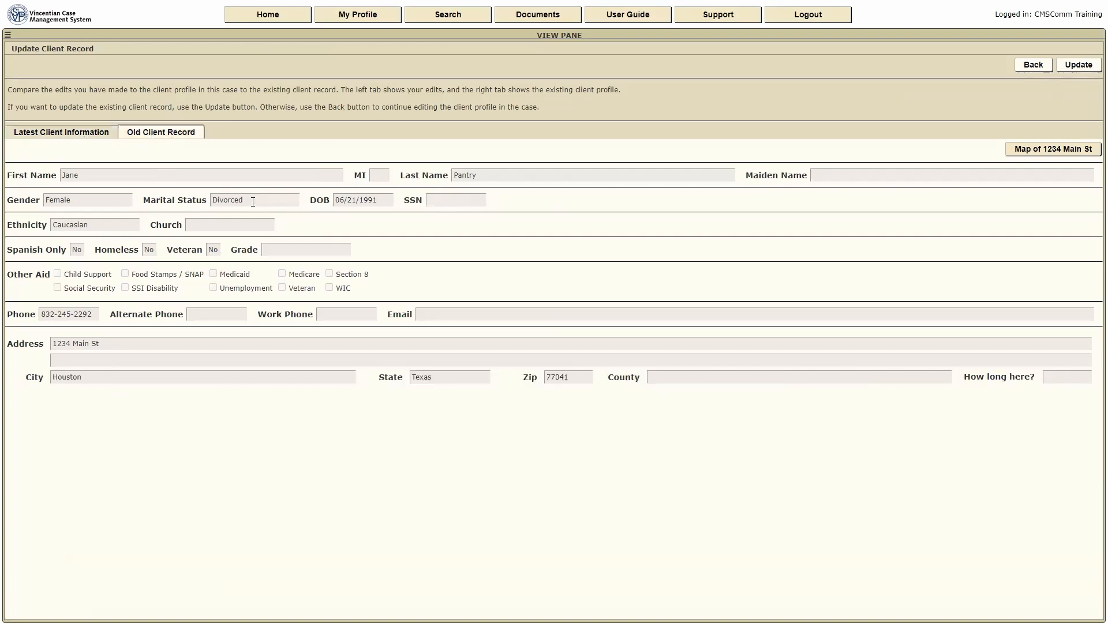
left_click(71, 138)
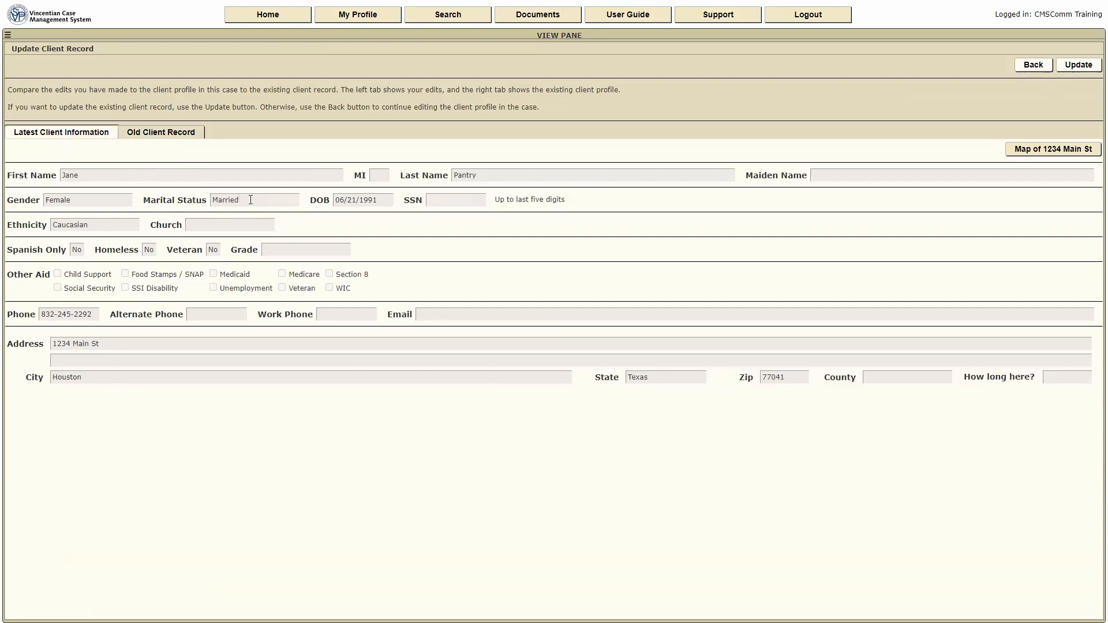
left_click(1089, 66)
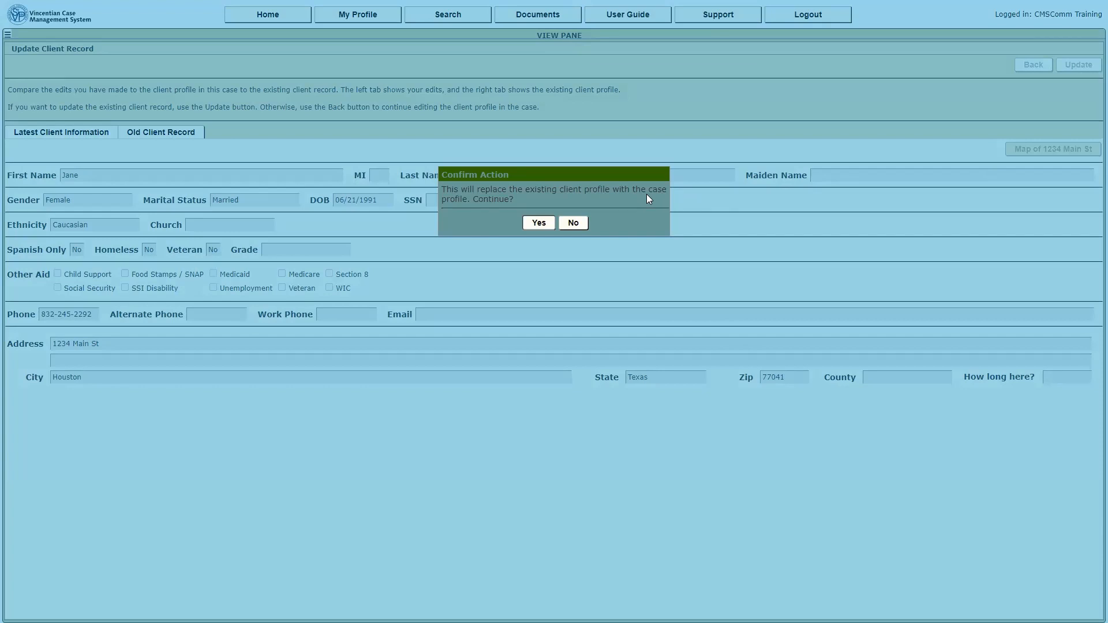
left_click(534, 224)
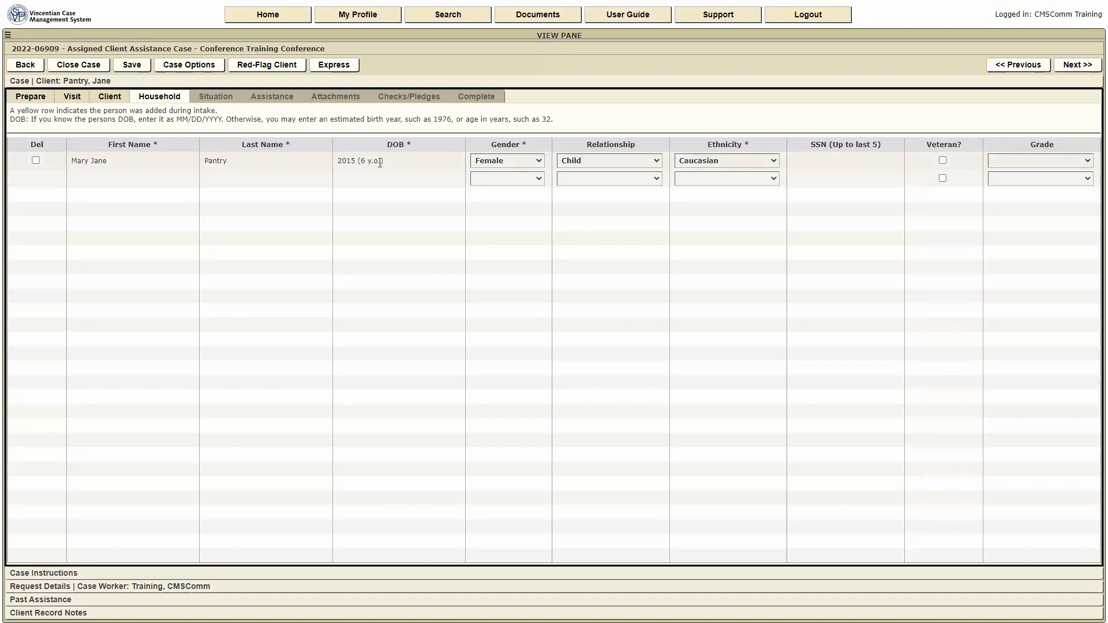
- Advance from the one-child household list to the Situation step
left_click(1090, 67)
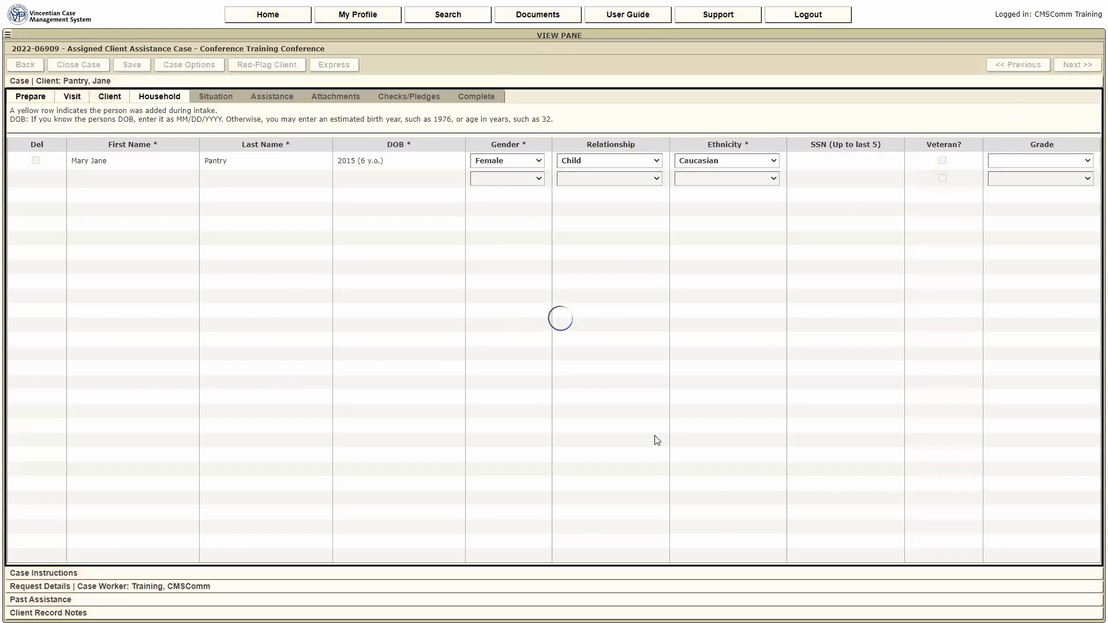